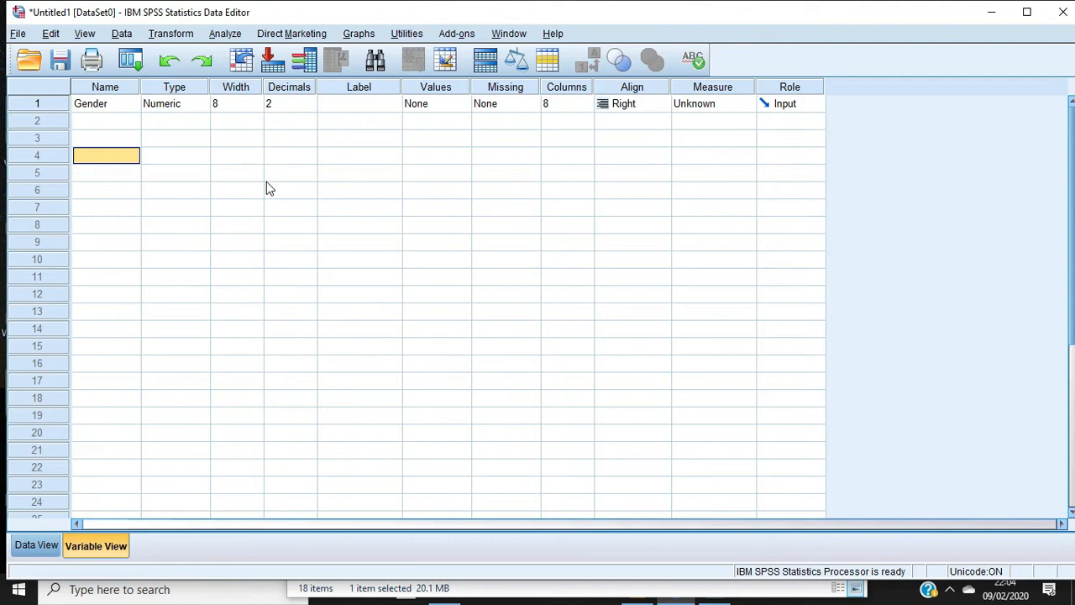
Examine the Date, Dollar and String options in the Gender variable's type settings and confirm the type as Numeric
click(205, 106)
click(205, 106)
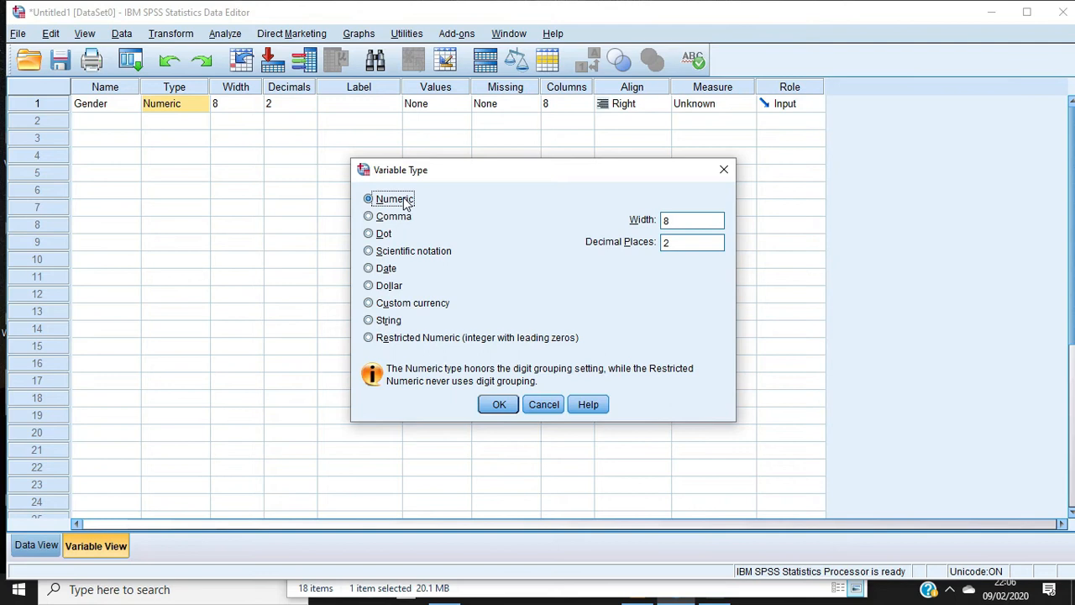
click(374, 270)
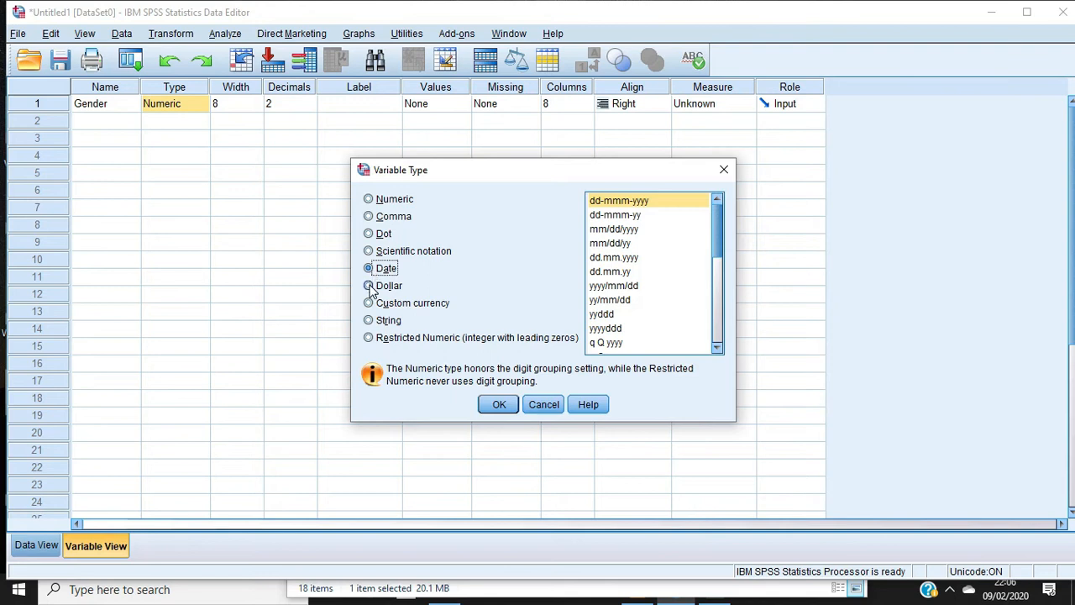
click(373, 287)
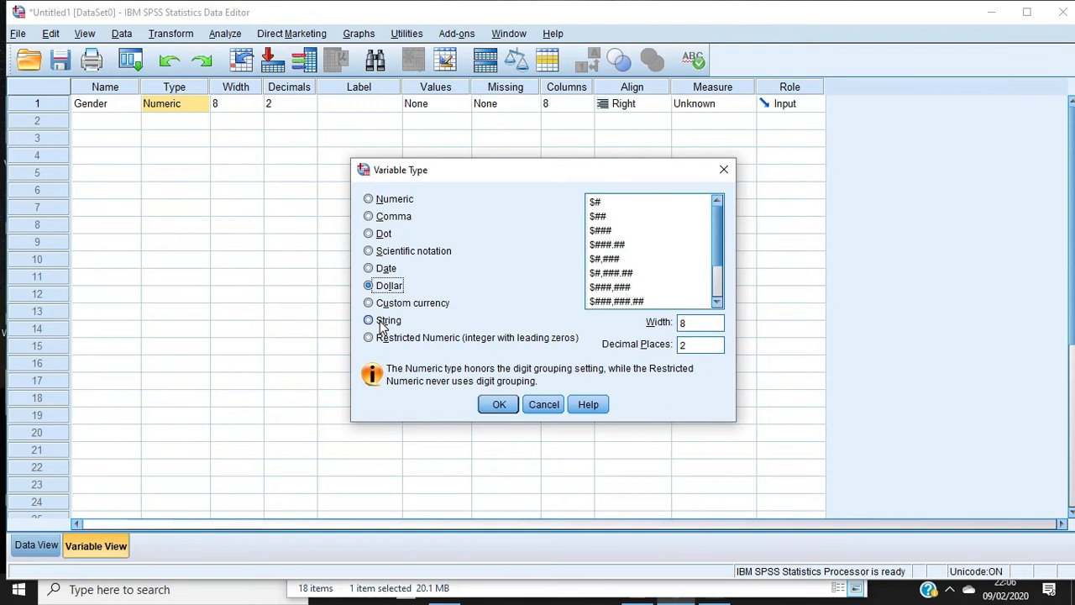
click(369, 320)
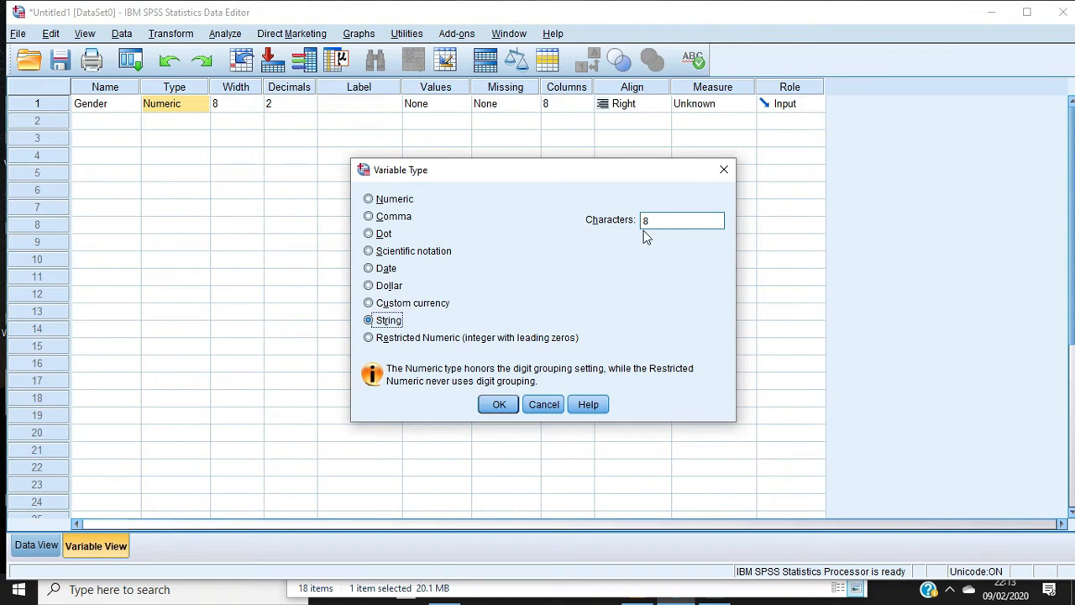
click(370, 200)
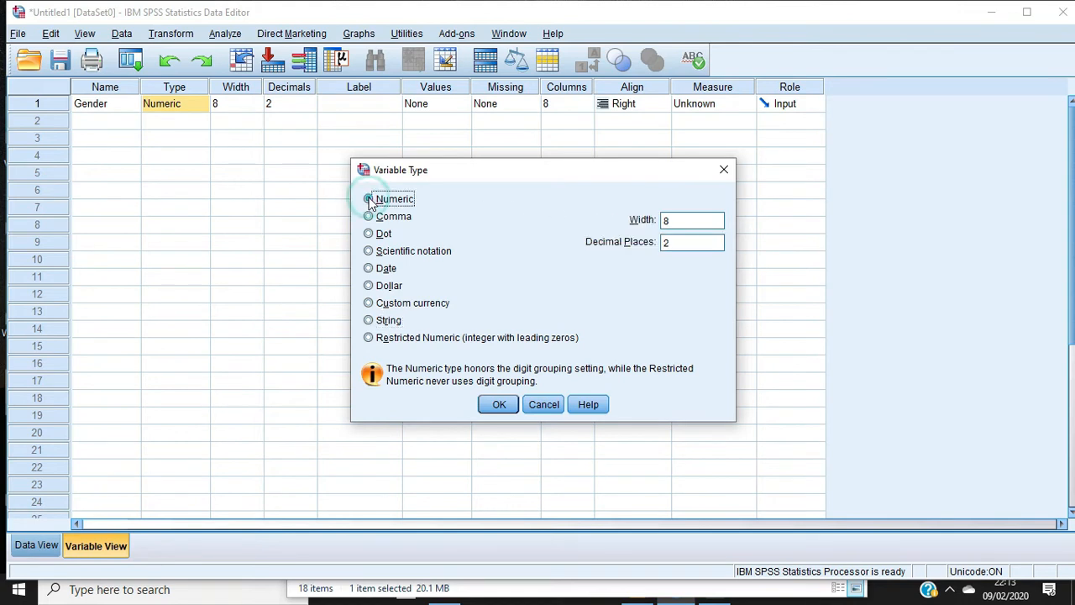
click(499, 405)
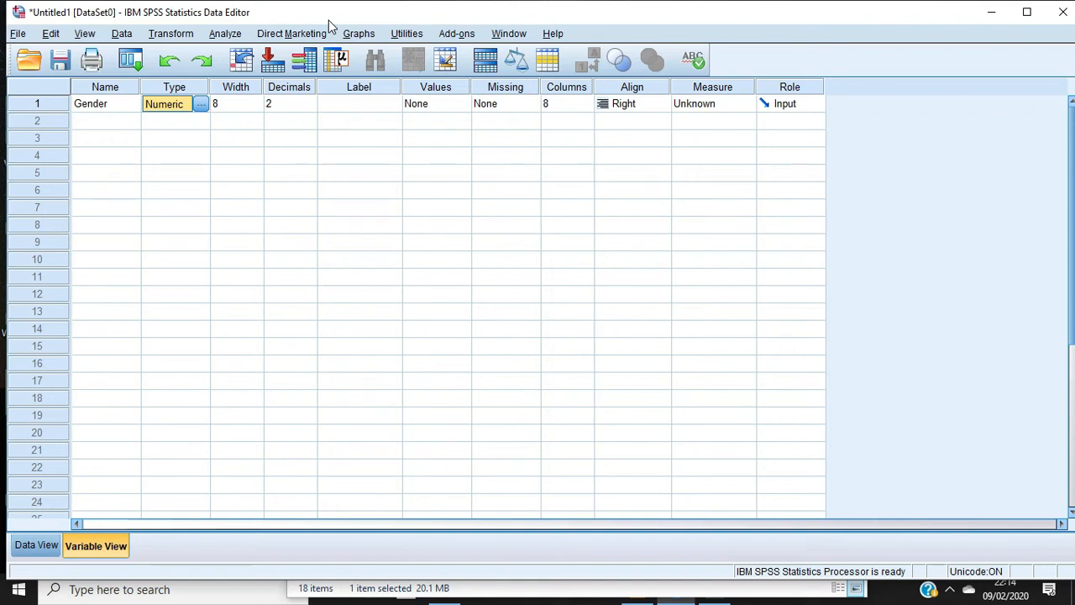
Try a width of 10 for the Gender variable and return it to 8
click(252, 103)
click(257, 100)
click(256, 100)
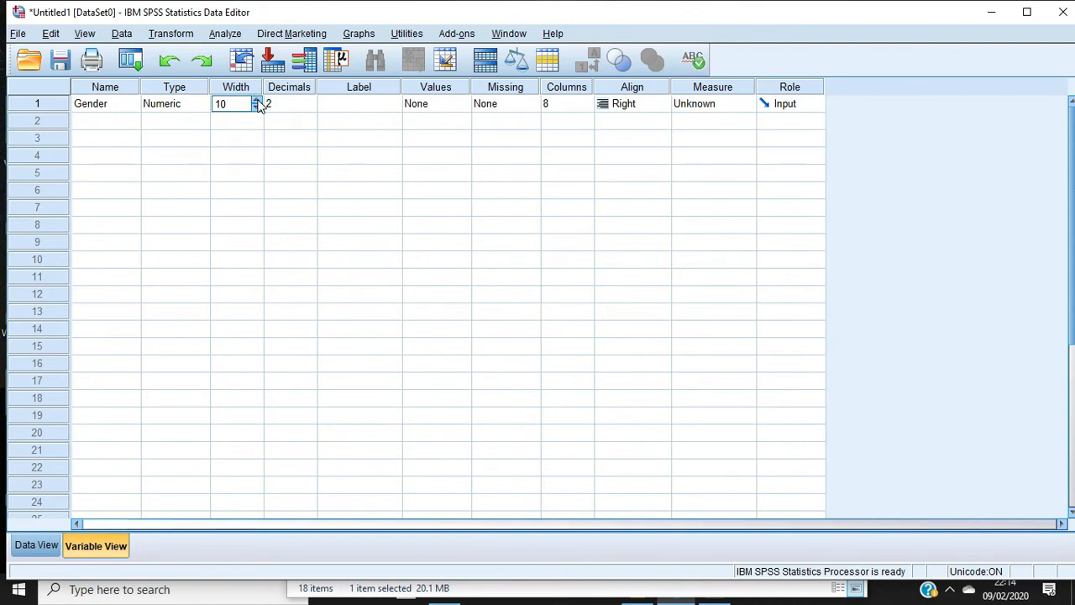
click(257, 109)
click(257, 108)
Set the number of decimals for the Gender variable to 0
click(291, 103)
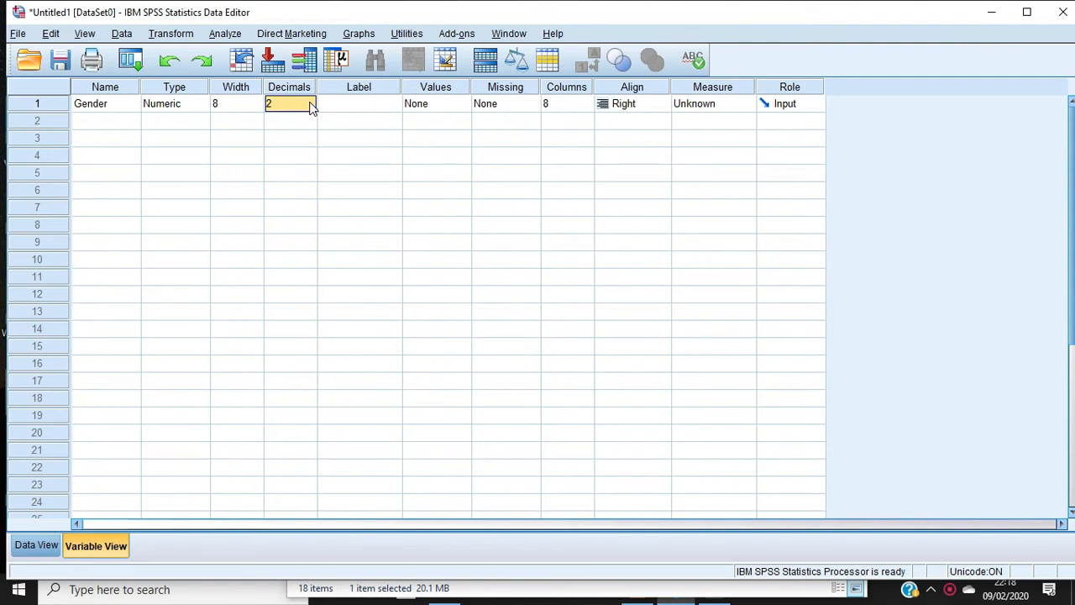
click(310, 108)
click(311, 109)
click(311, 109)
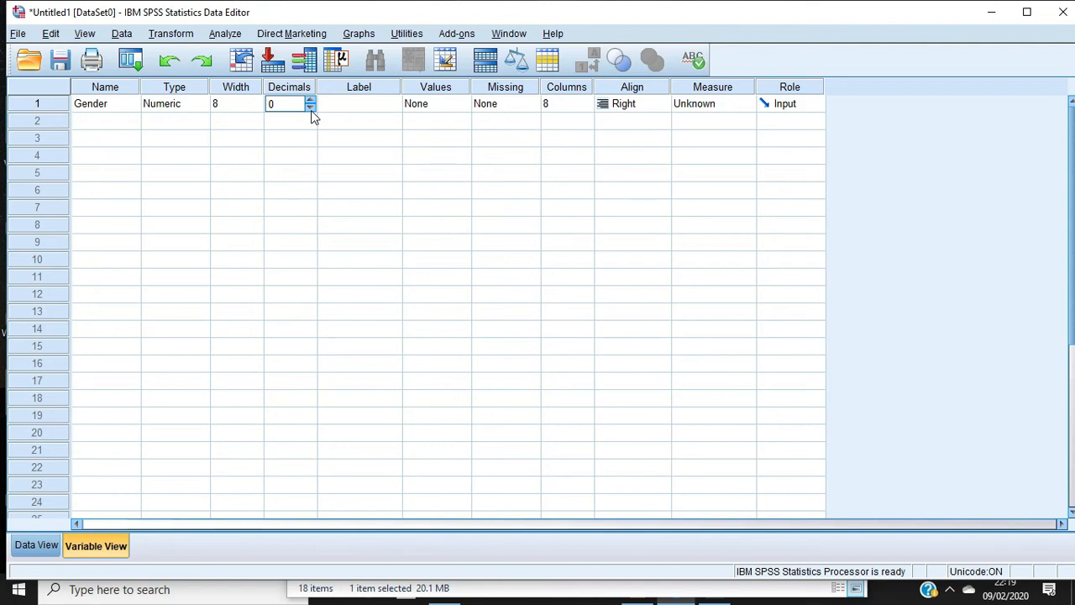
Enter "Anything you wat" as the label of the Gender variable
click(360, 104)
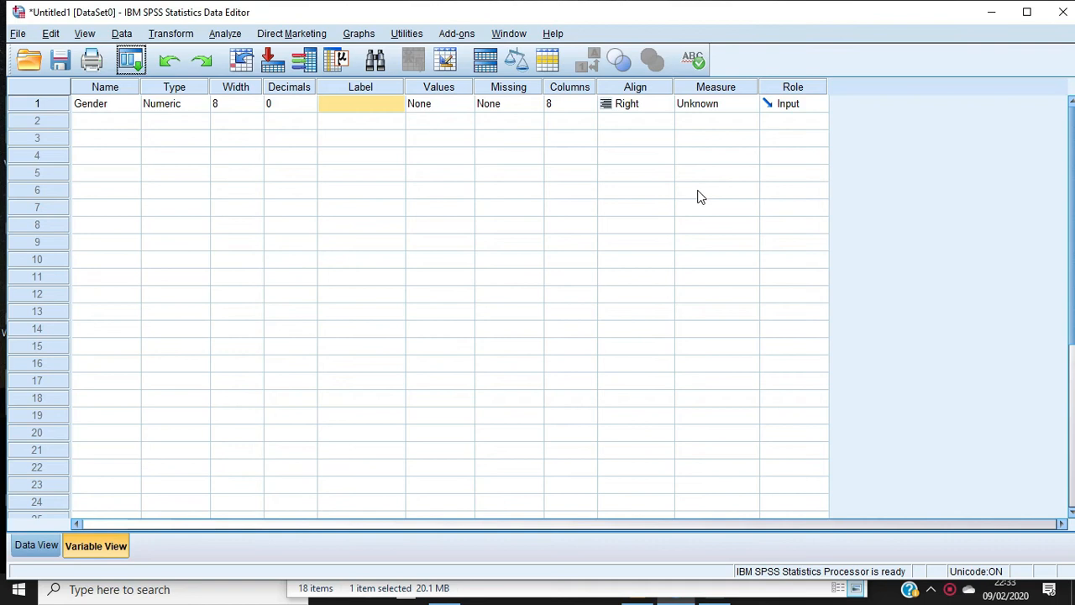
click(383, 107)
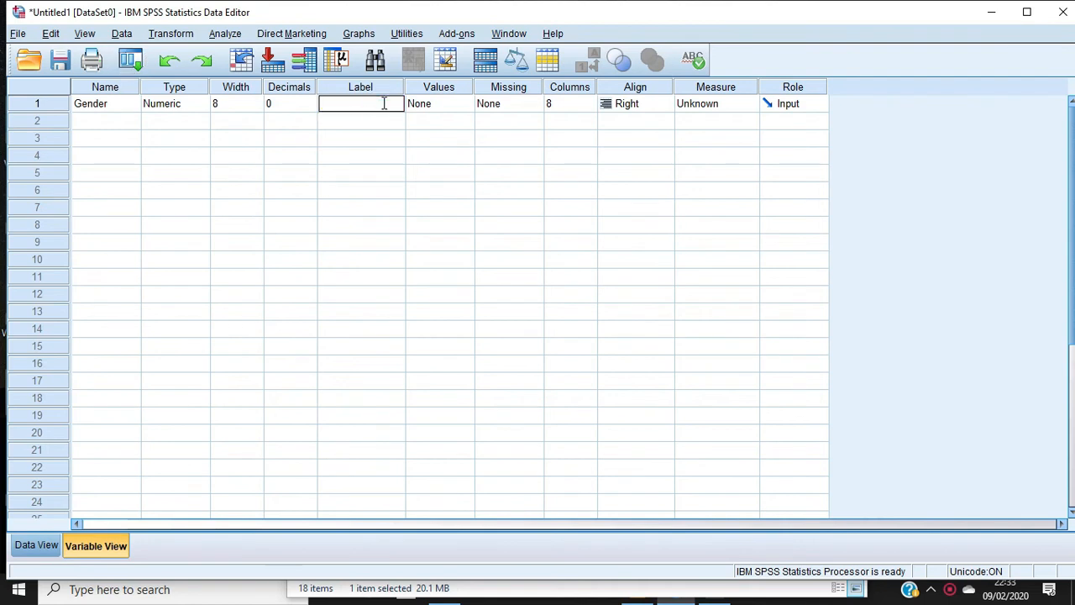
text(Anything you w)
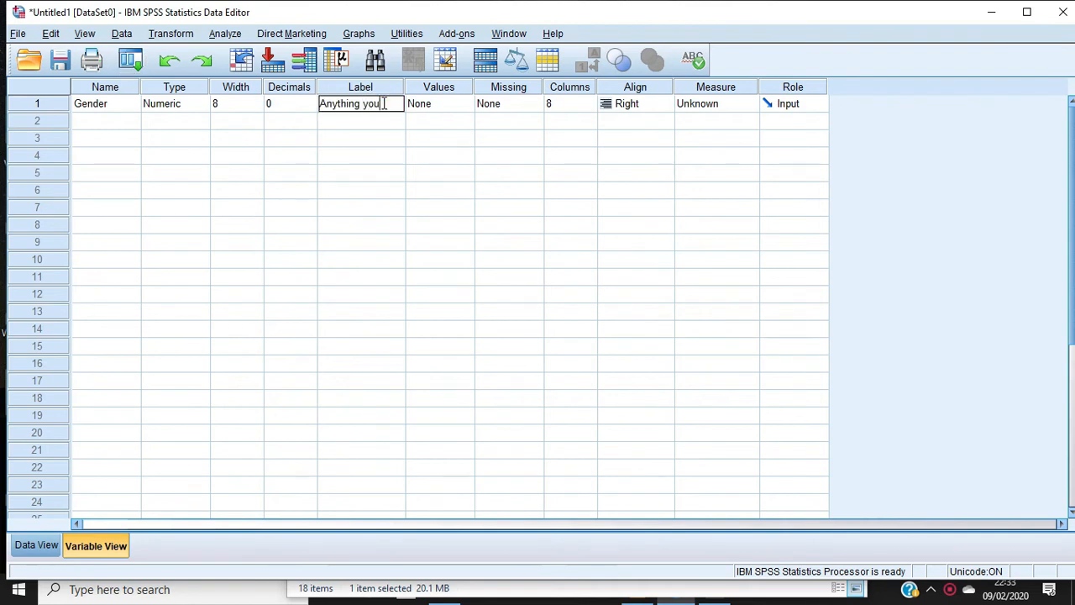
text(at)
click(905, 239)
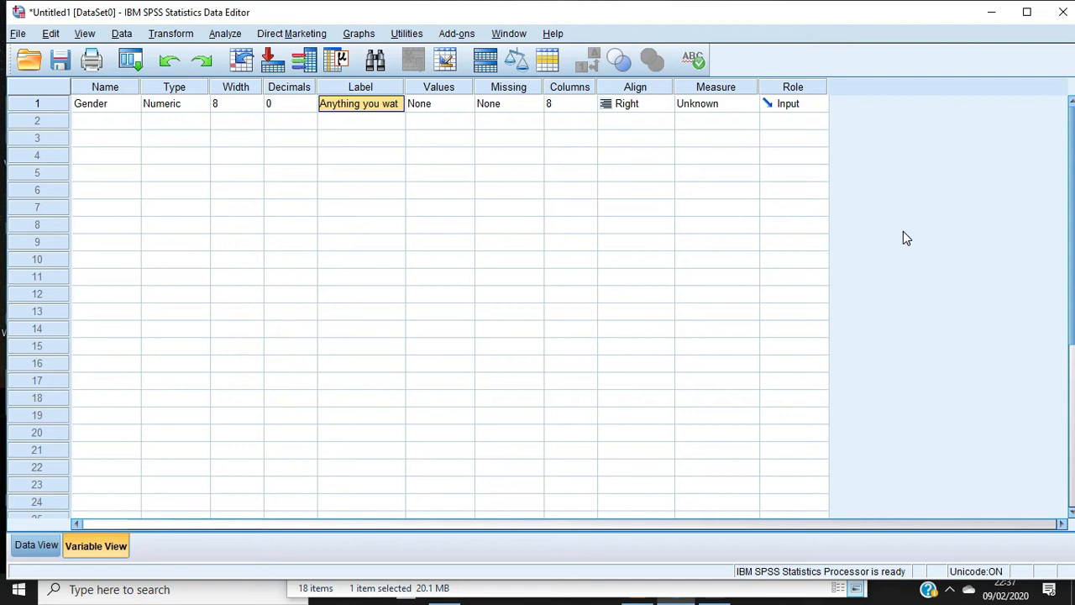
Add a value label for the Gender variable that assigns 1 to "Male"
double_click(462, 108)
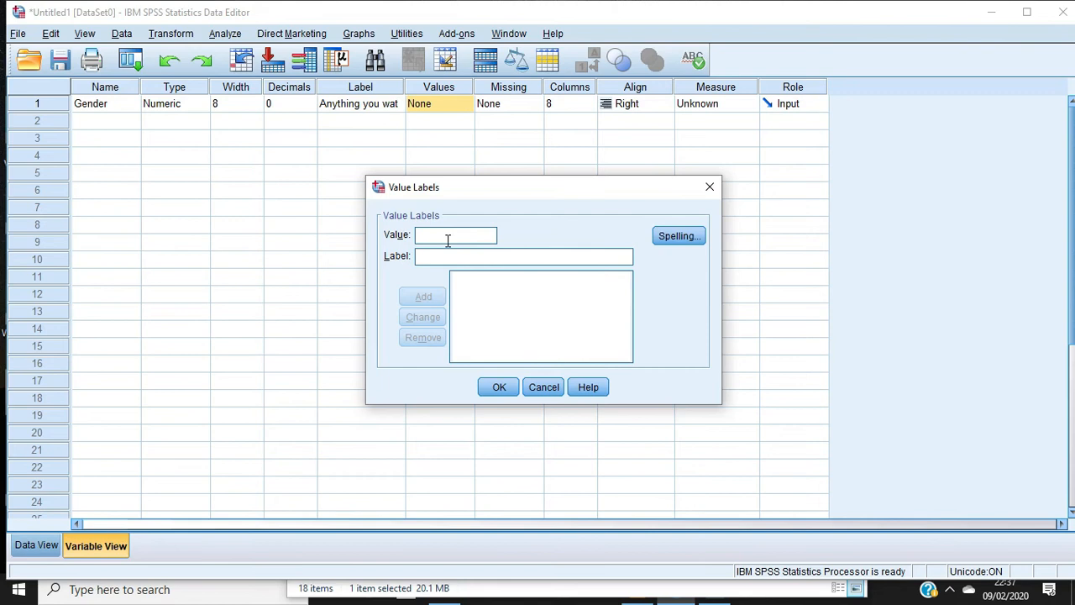
text(1)
click(437, 257)
text(Male)
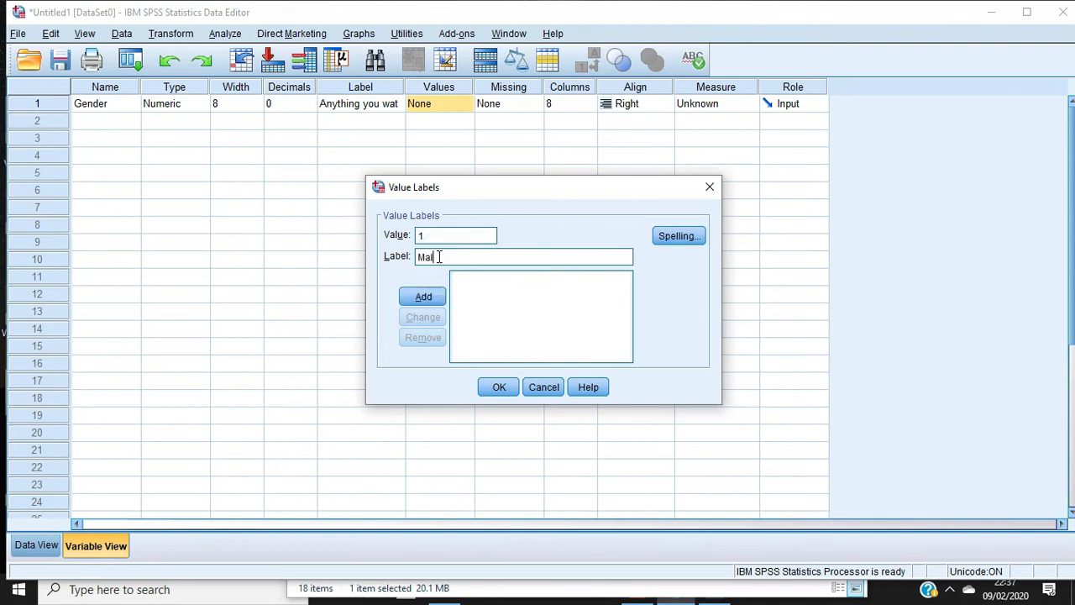
click(424, 298)
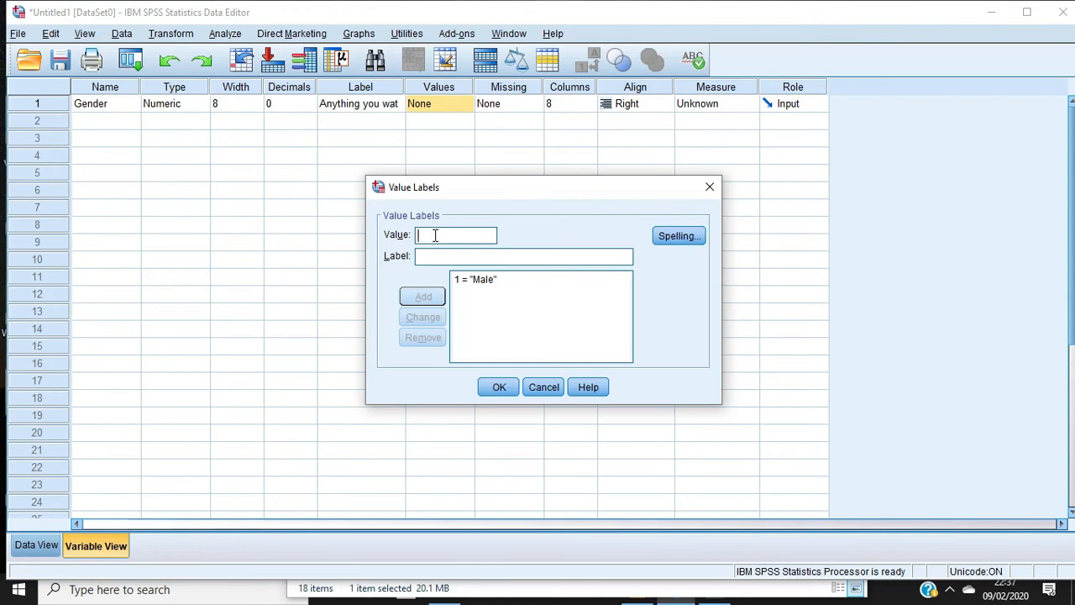
Add a second Gender value label assigning 2 to "Female" and apply the value labels
text(2)
click(433, 256)
text(Female)
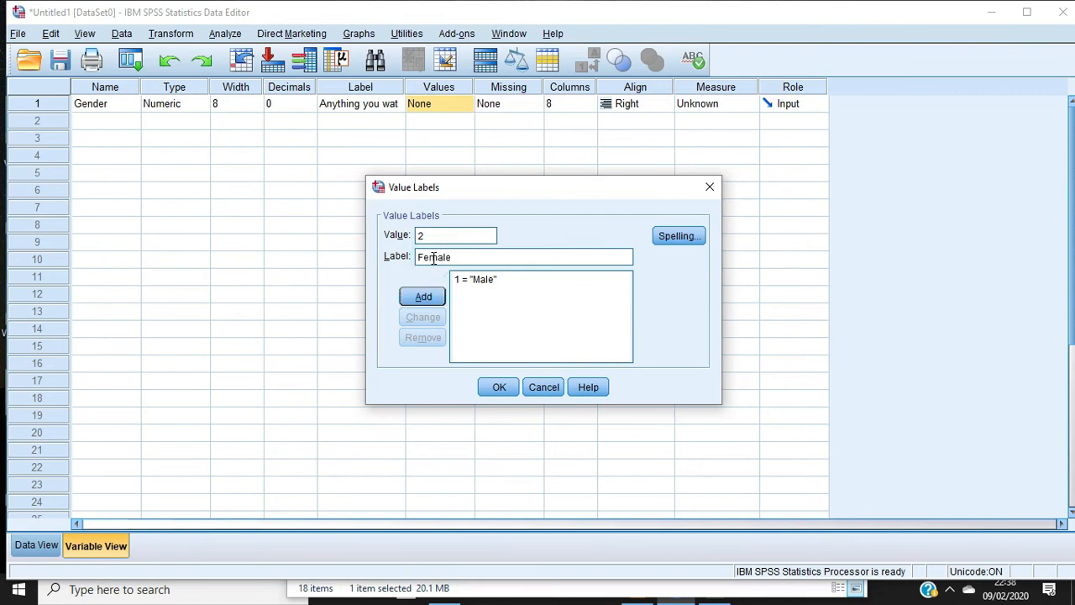
click(423, 297)
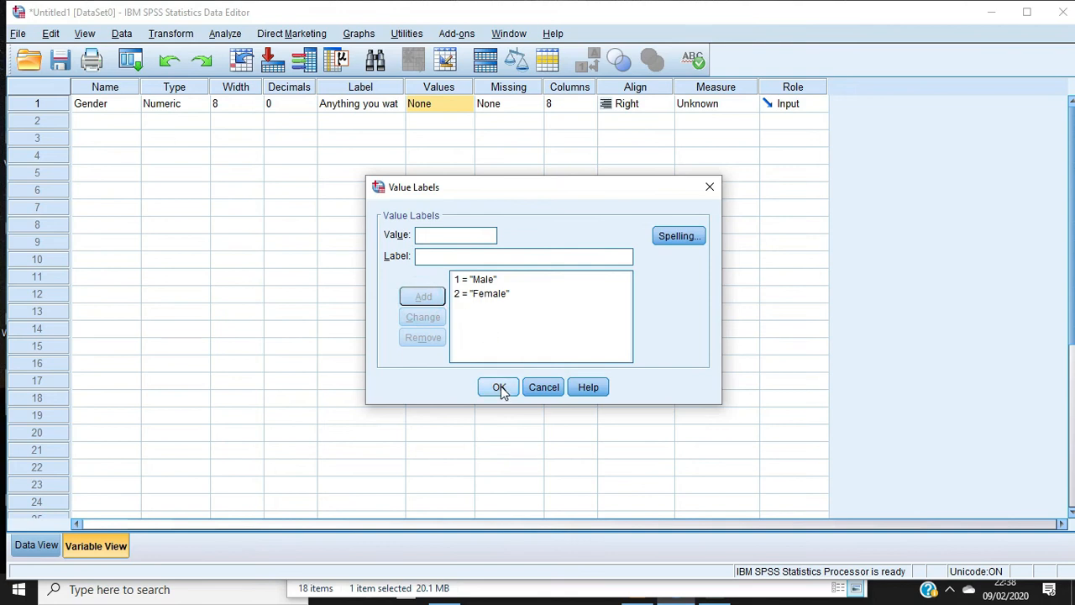
click(500, 388)
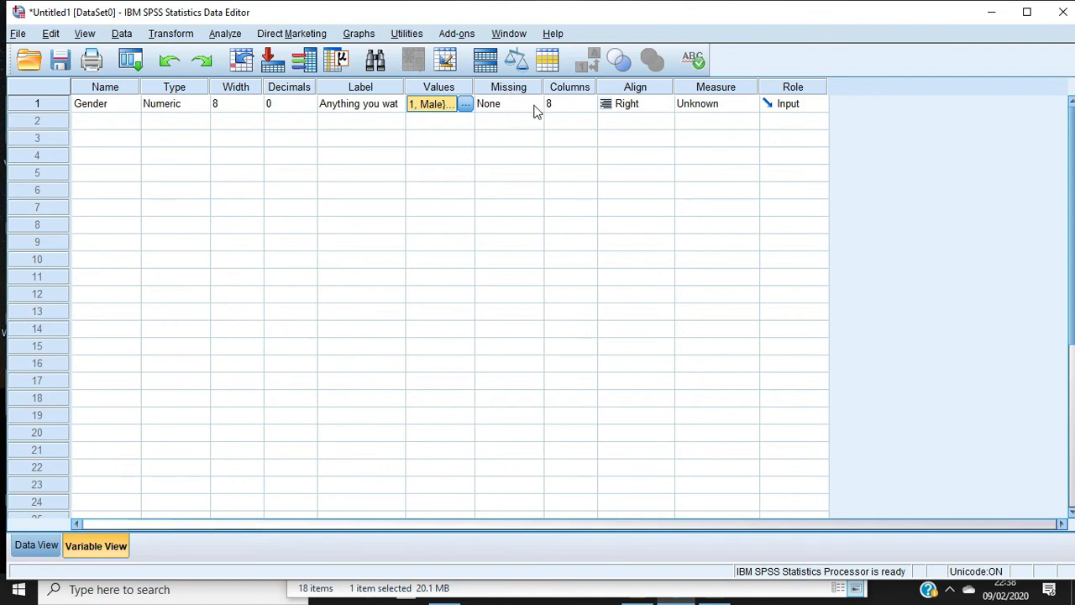
Define 10, 20 and 90 as discrete missing values for the Gender variable
click(537, 107)
click(538, 104)
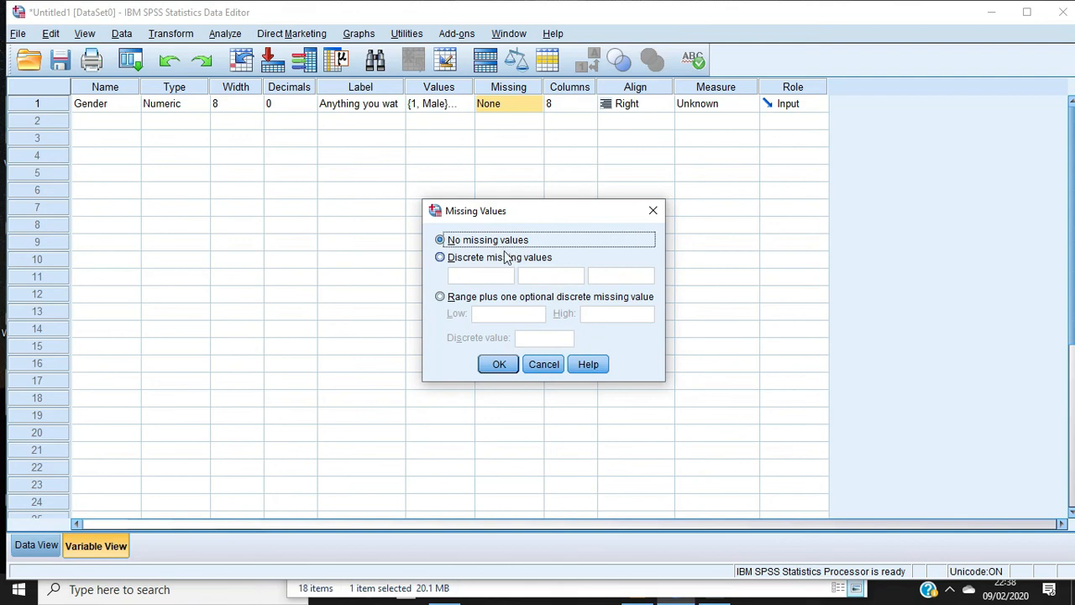
click(441, 259)
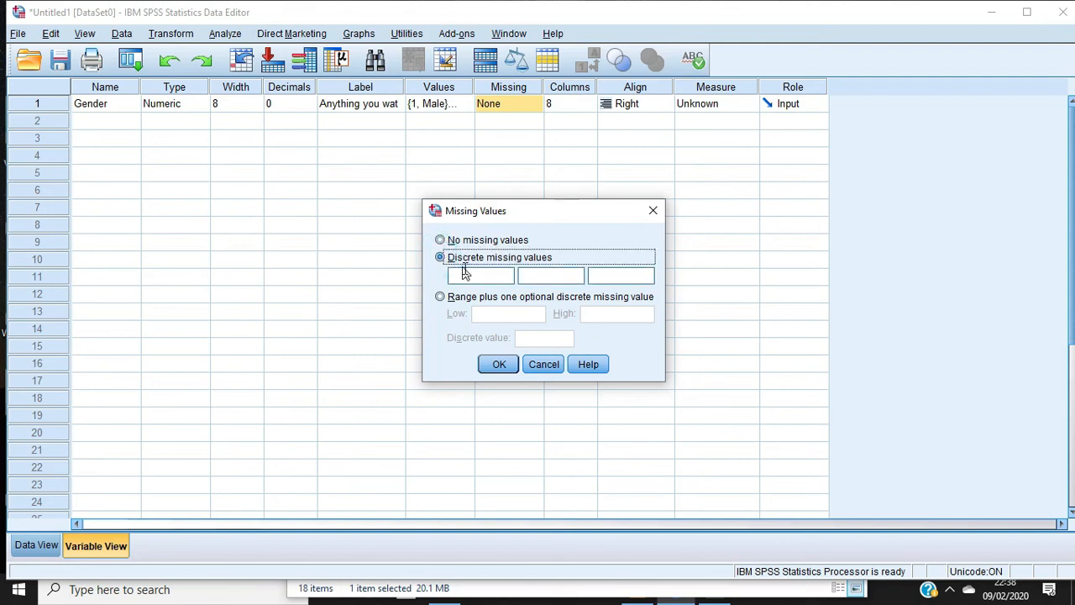
click(472, 277)
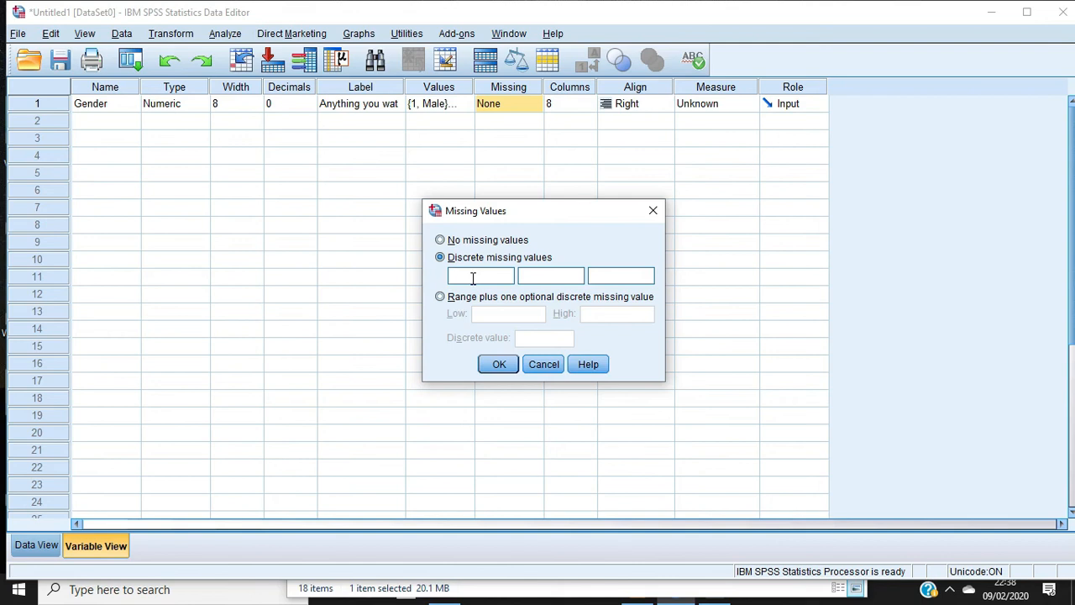
text(10)
click(534, 277)
text(20)
click(614, 283)
text(90)
click(494, 365)
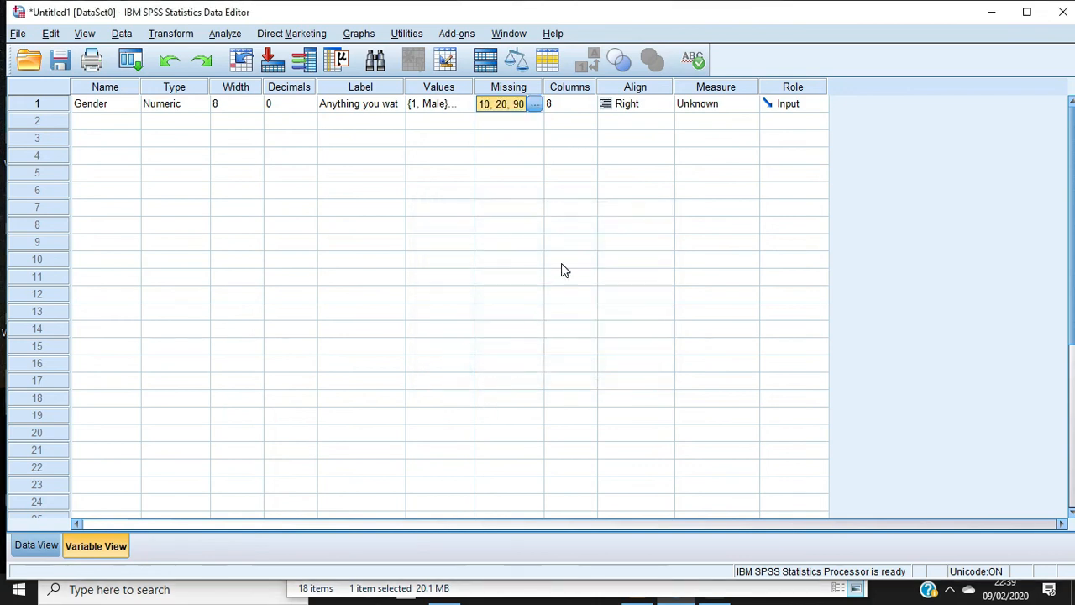
key(Down)
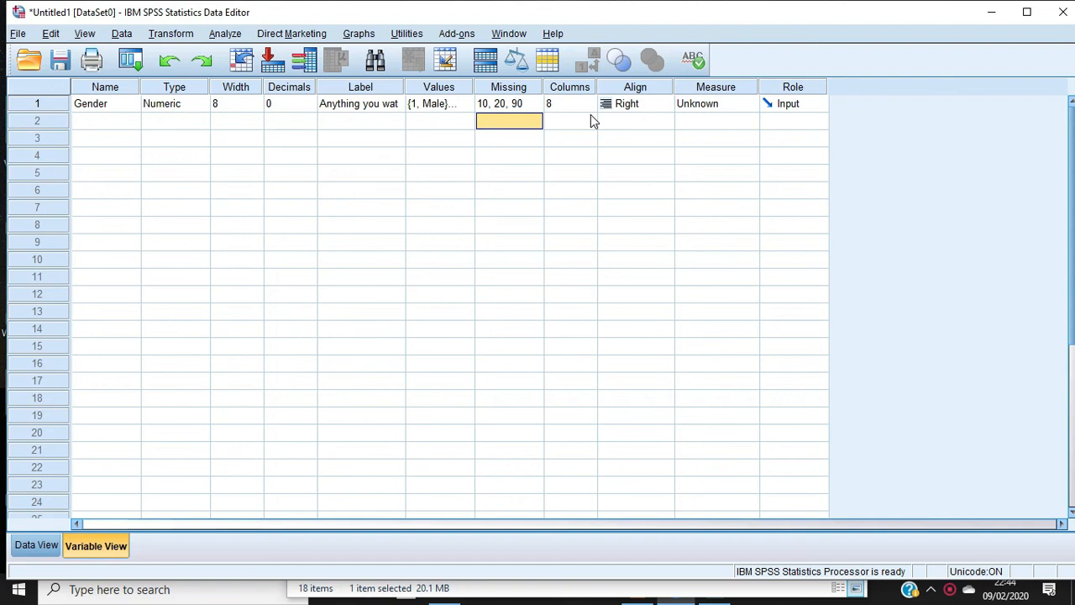
Widen the Gender column to 9 in the data sheet and return to the variable definitions
click(38, 545)
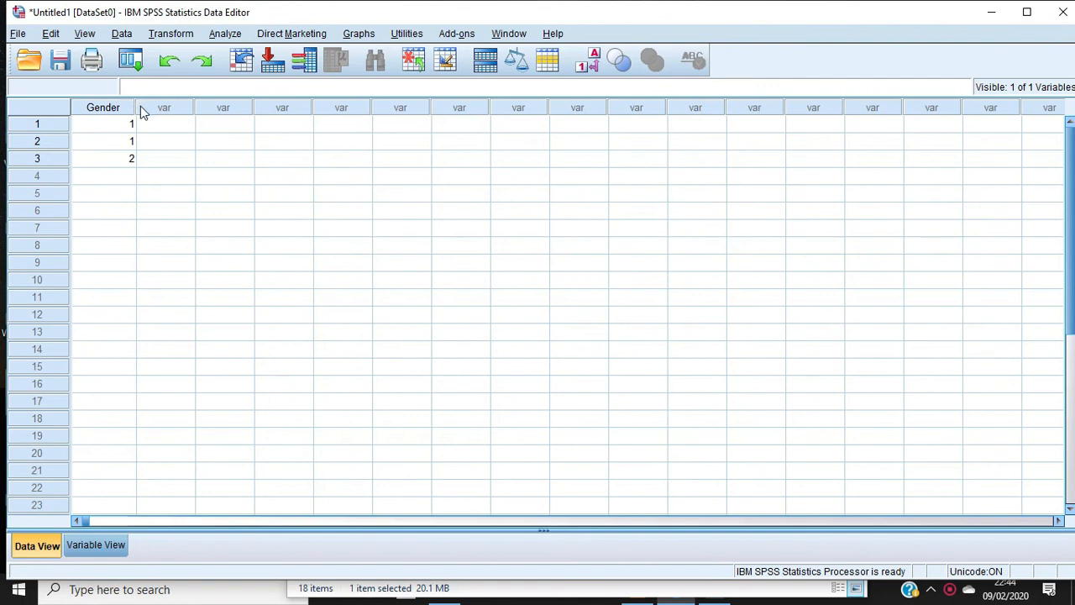
mouse_move(136, 105)
mouse_down()
mouse_move(210, 102)
mouse_move(144, 105)
mouse_move(216, 114)
mouse_move(143, 109)
mouse_up()
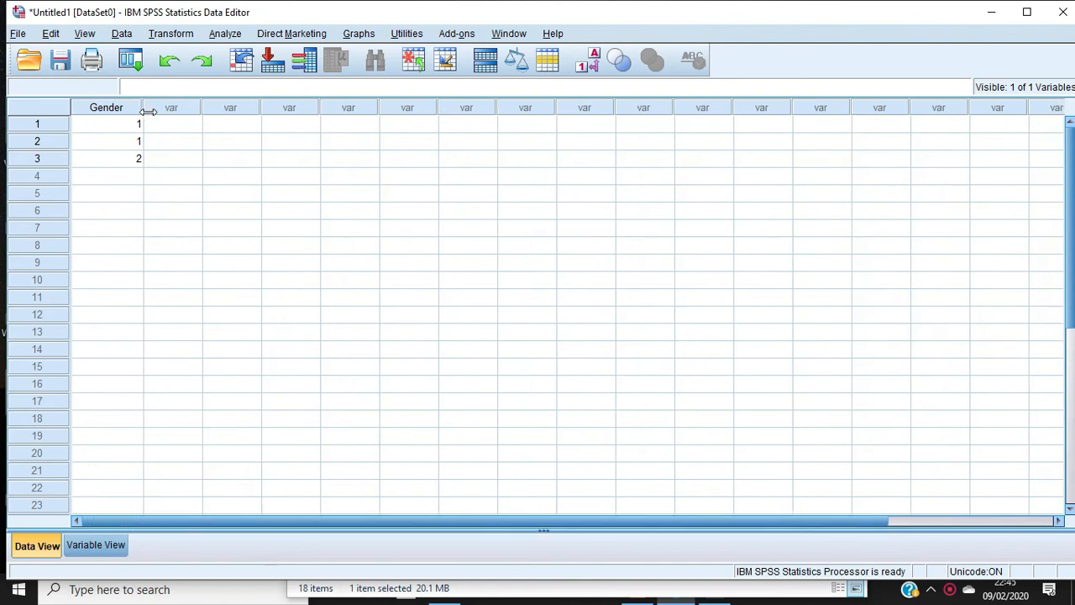
click(96, 546)
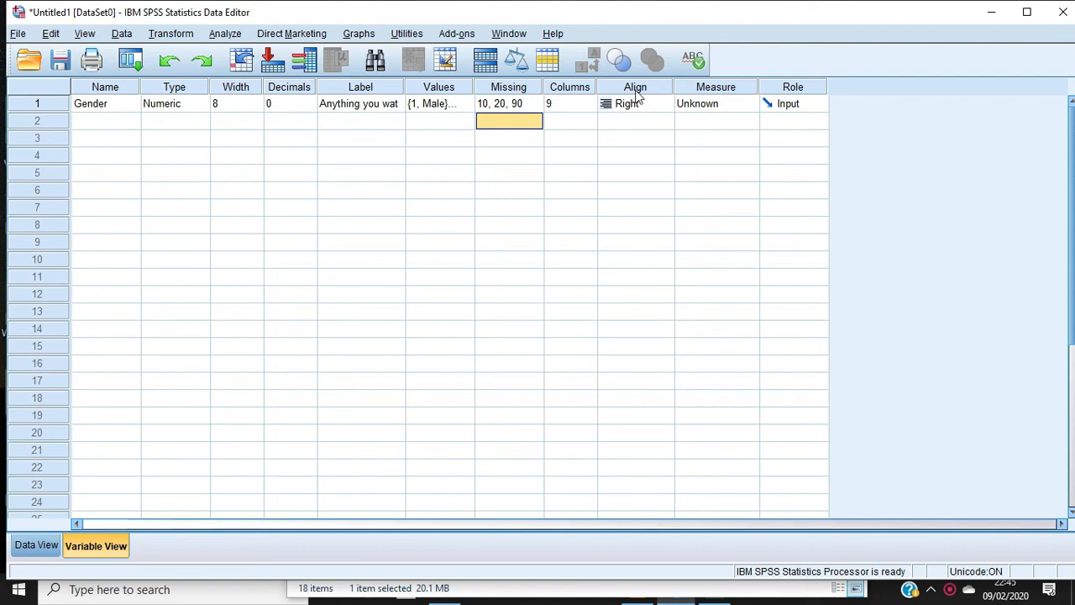
Set the Gender variable's alignment to Right and its measurement level to Nominal
click(665, 107)
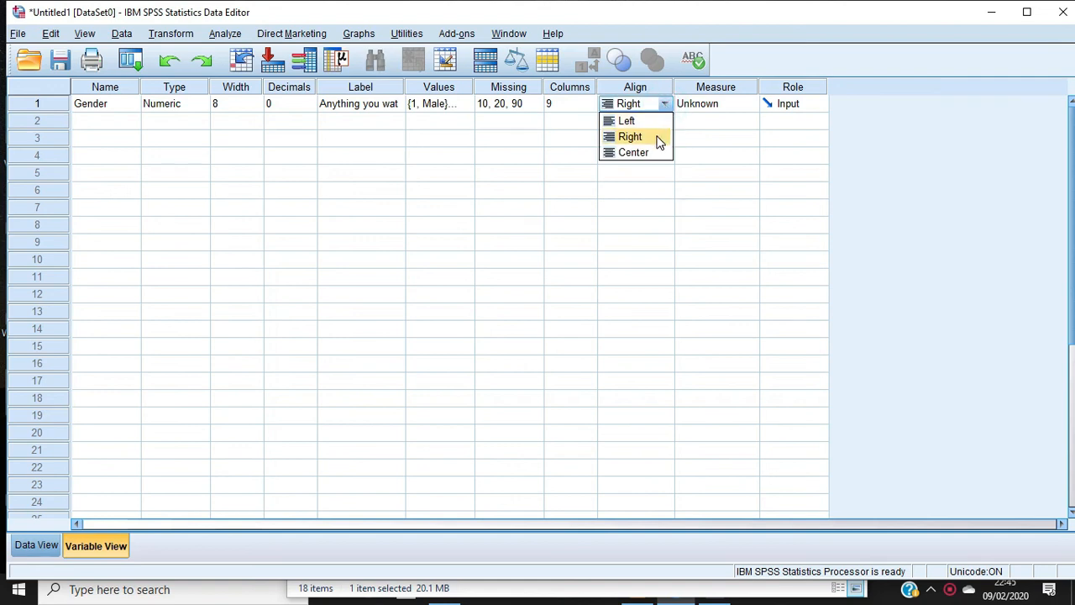
click(659, 138)
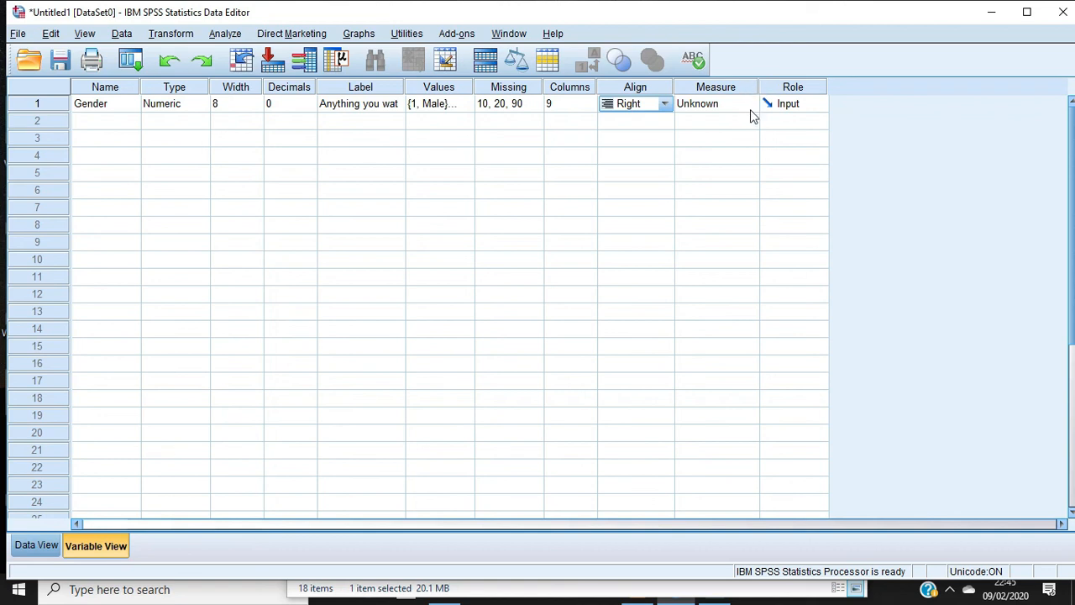
click(748, 104)
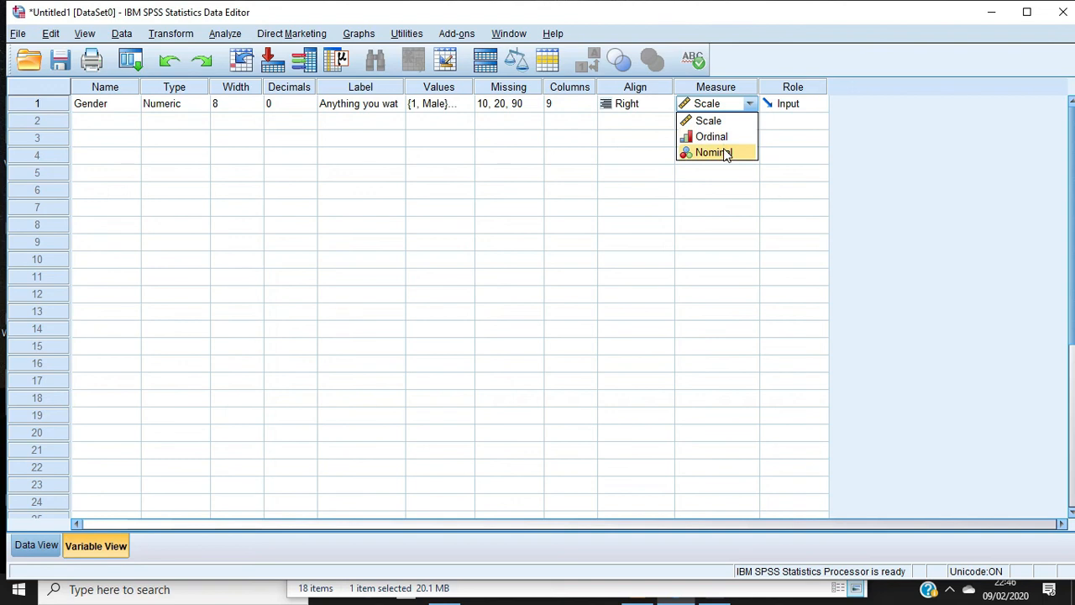
click(727, 154)
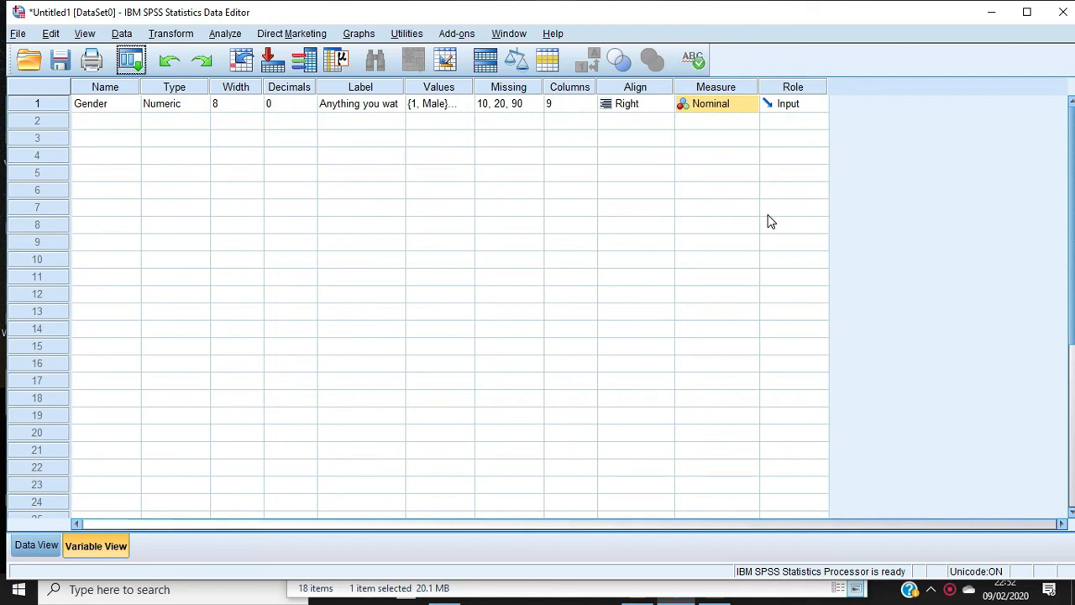
Set the role of the Gender variable to Input
click(818, 103)
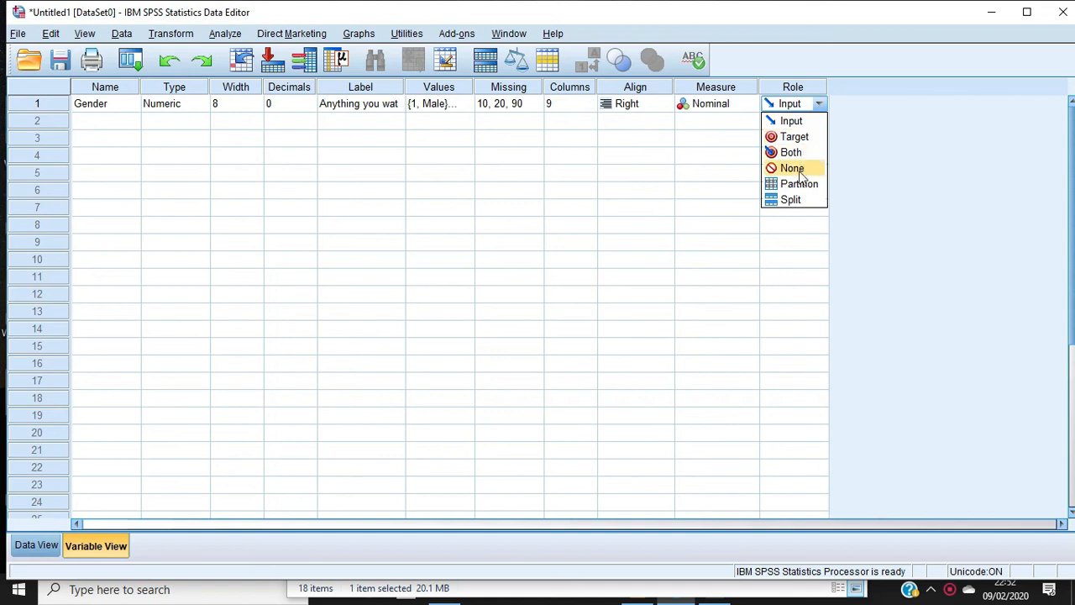
click(797, 122)
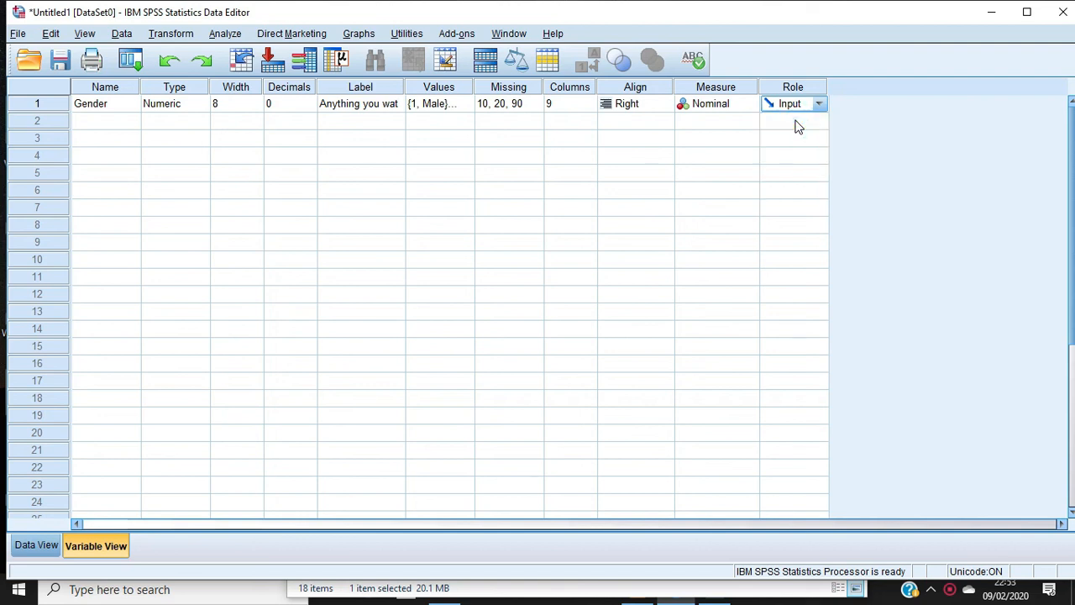